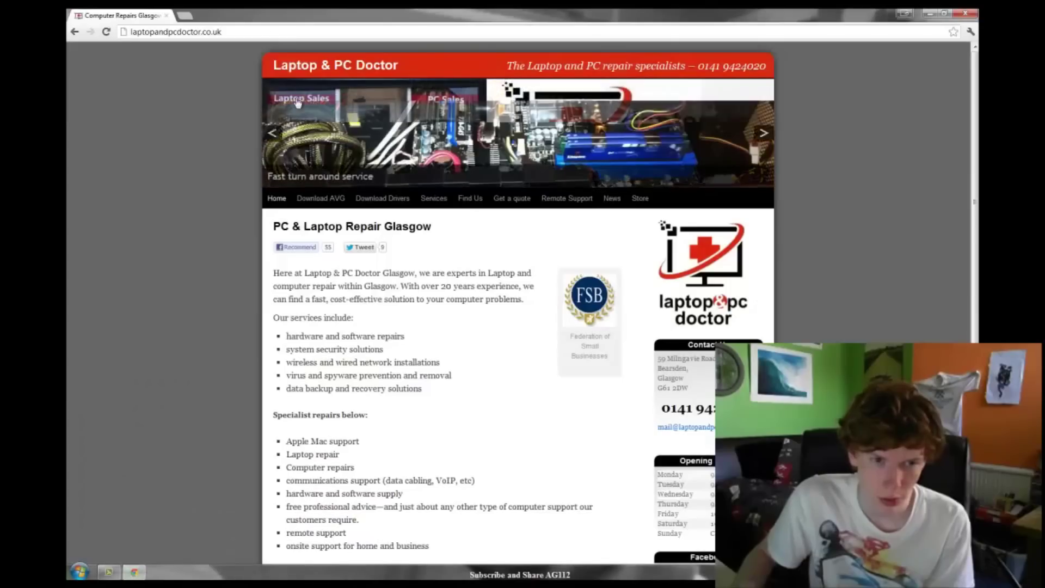
drag(222, 32, 127, 35)
click(234, 32)
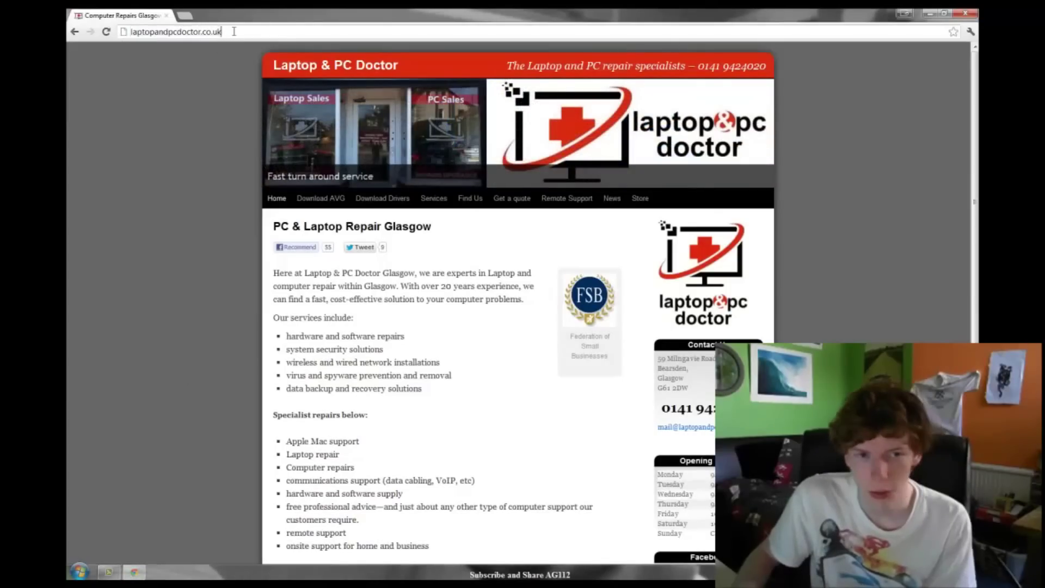
key(ctrl+a)
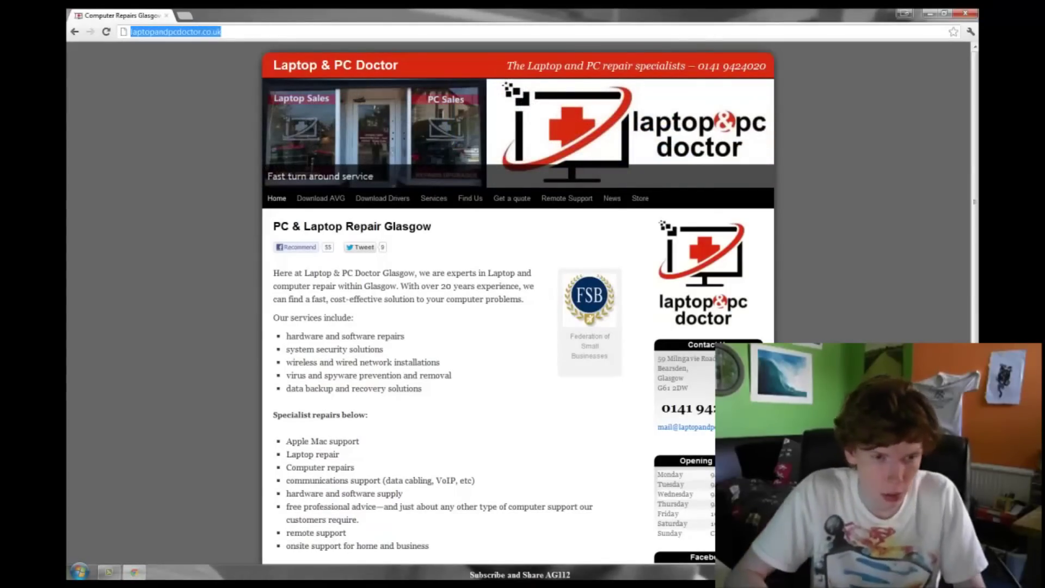
text(www.)
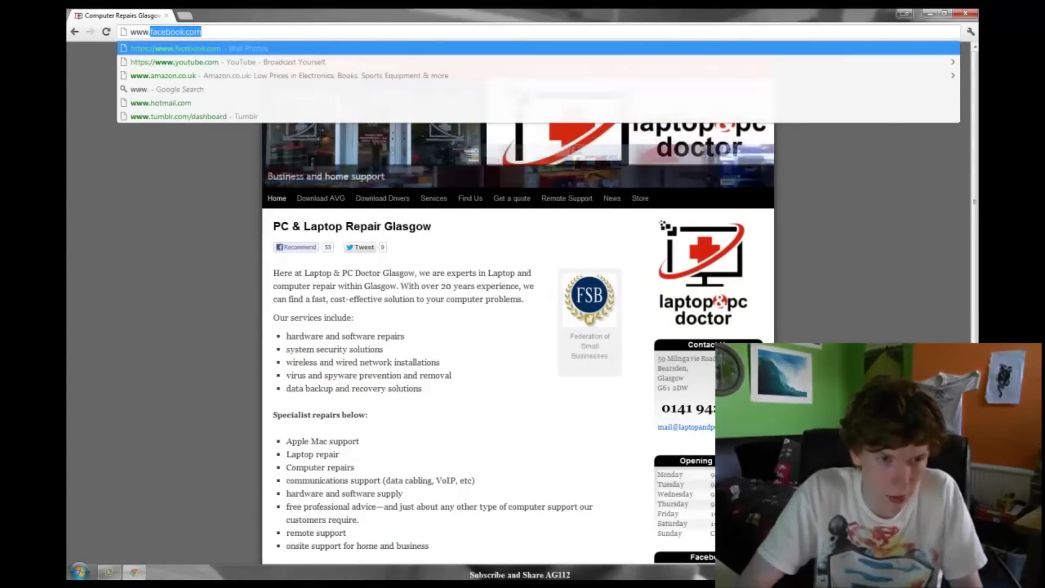
text(la)
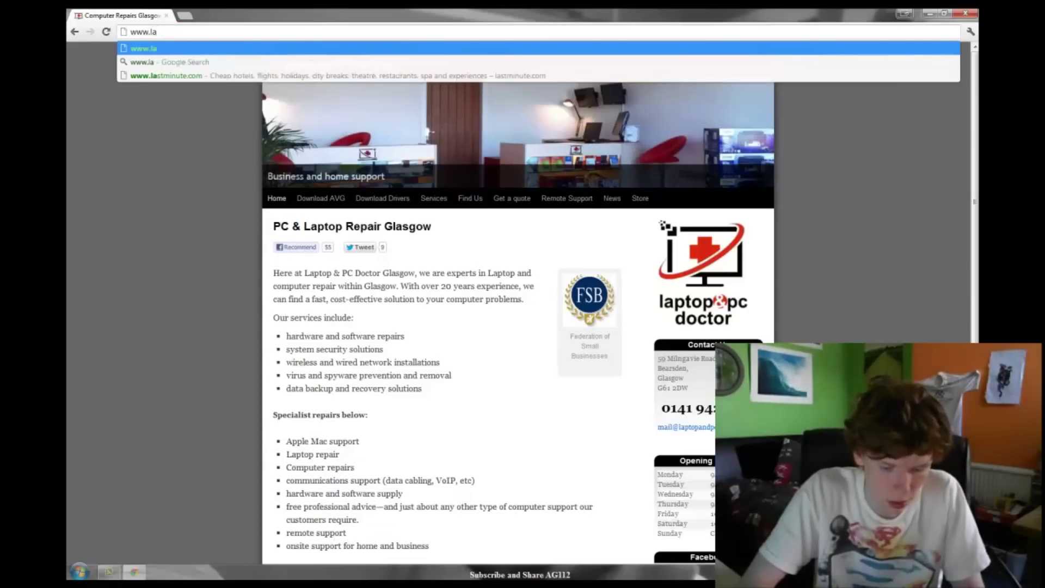
text(ptopa)
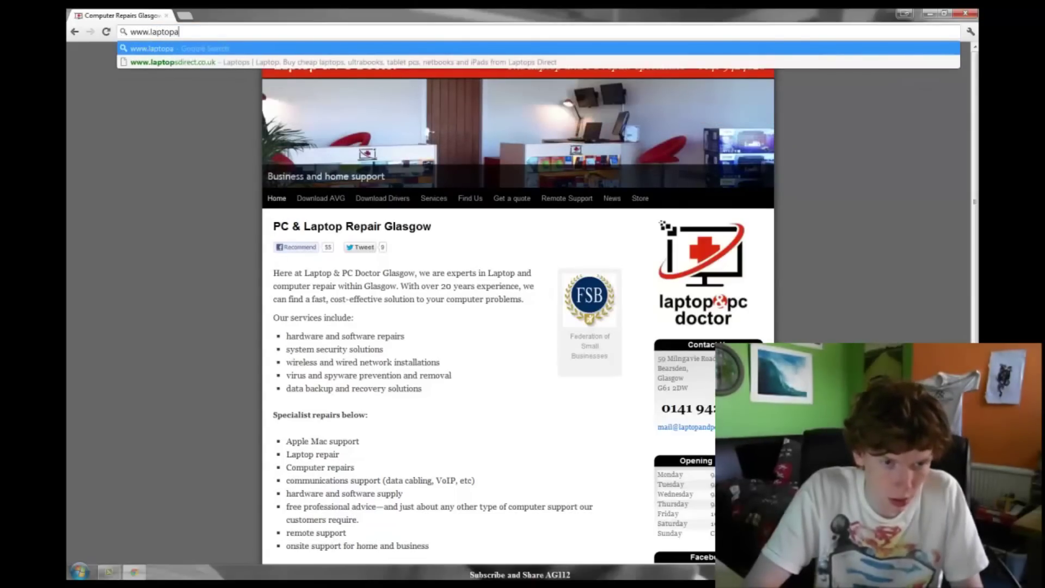
text(ndpc)
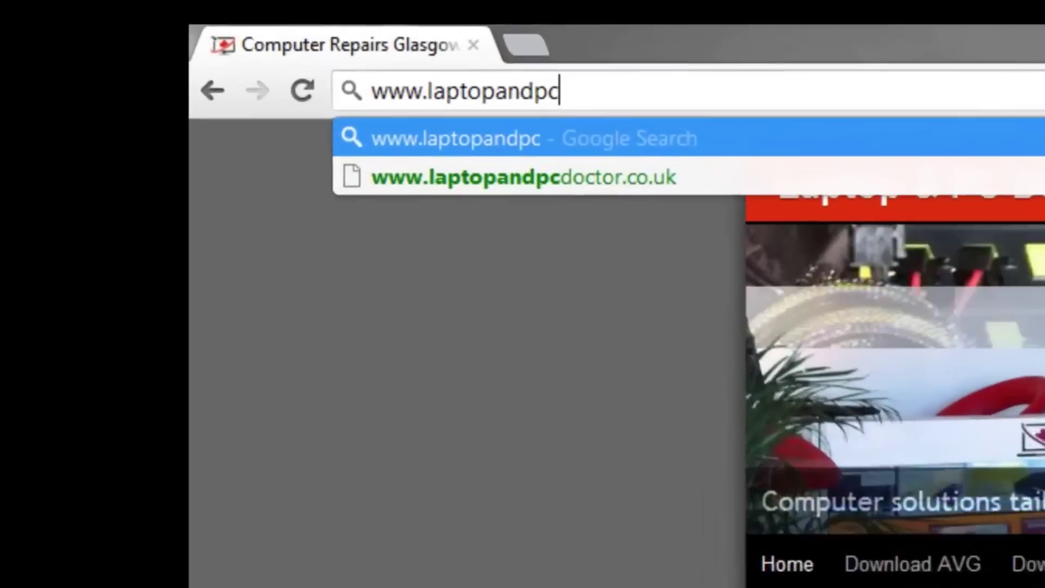
key(Down)
key(Return)
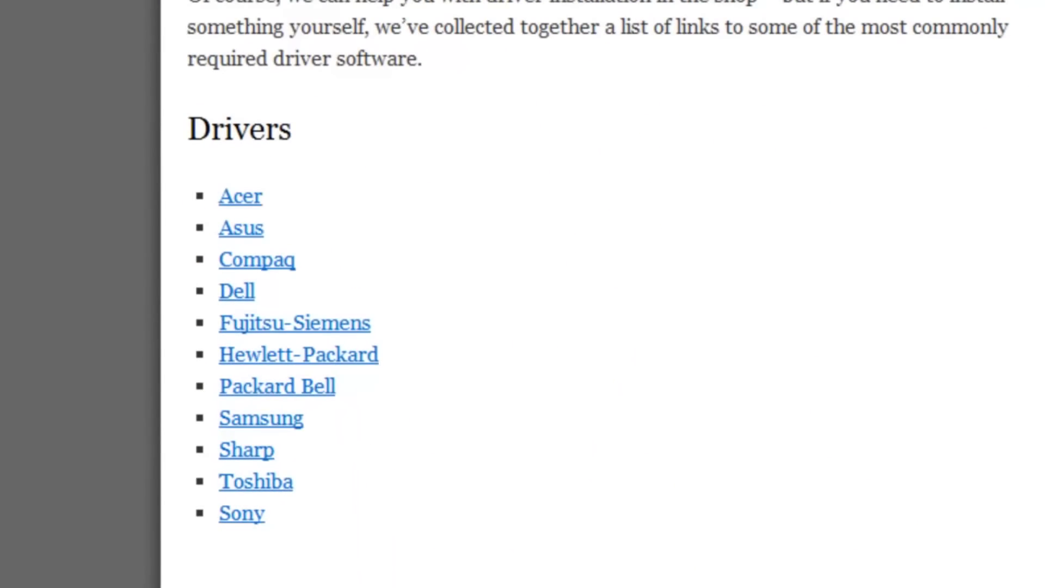
Open the Acer driver link from the drivers list, then close the Acer tab.
scroll(522, 294, down, 2)
scroll(523, 294, up, 2)
scroll(523, 294, down, 1)
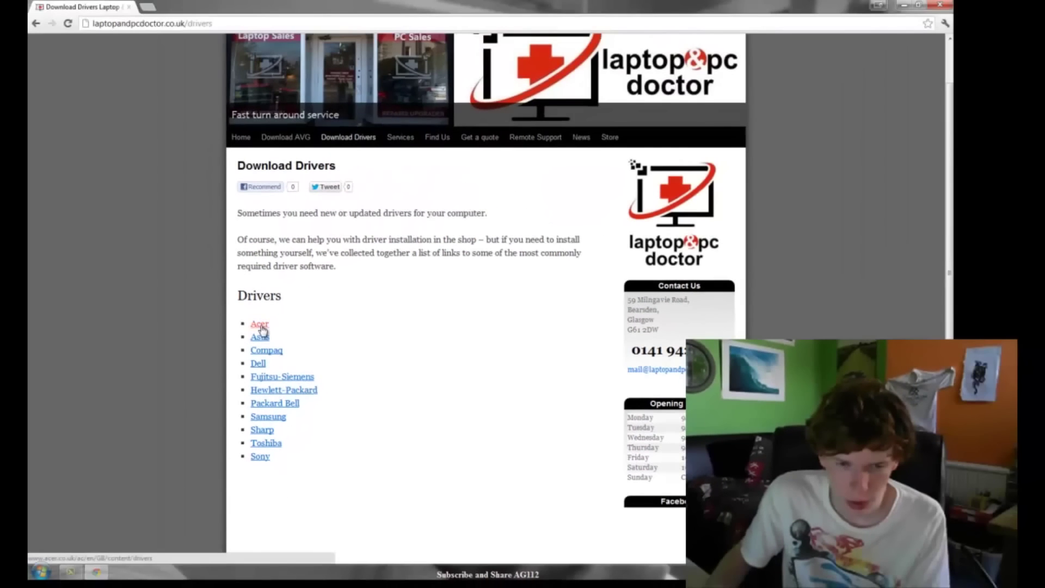
click(260, 324)
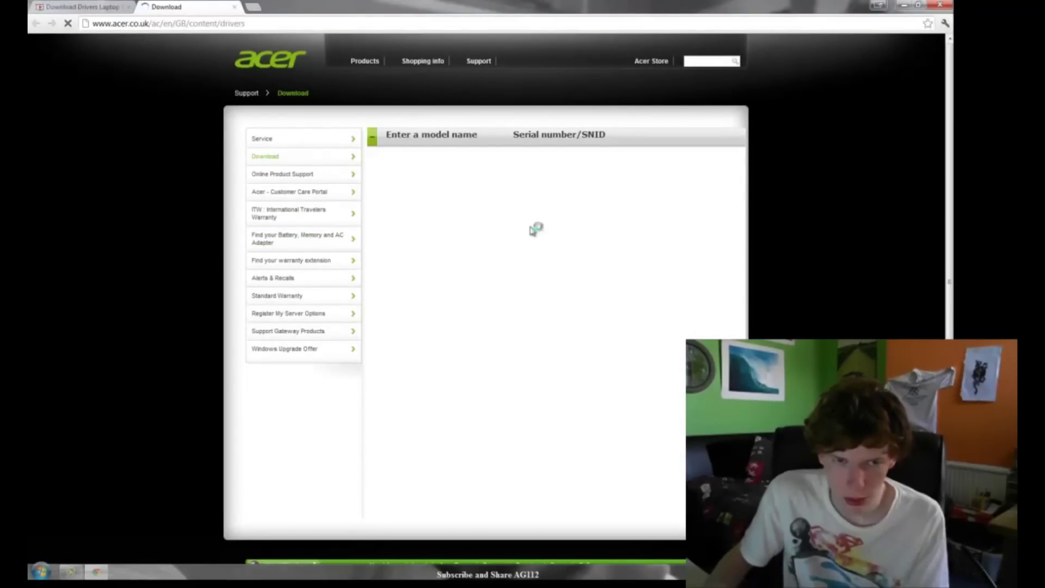
middle_click(165, 5)
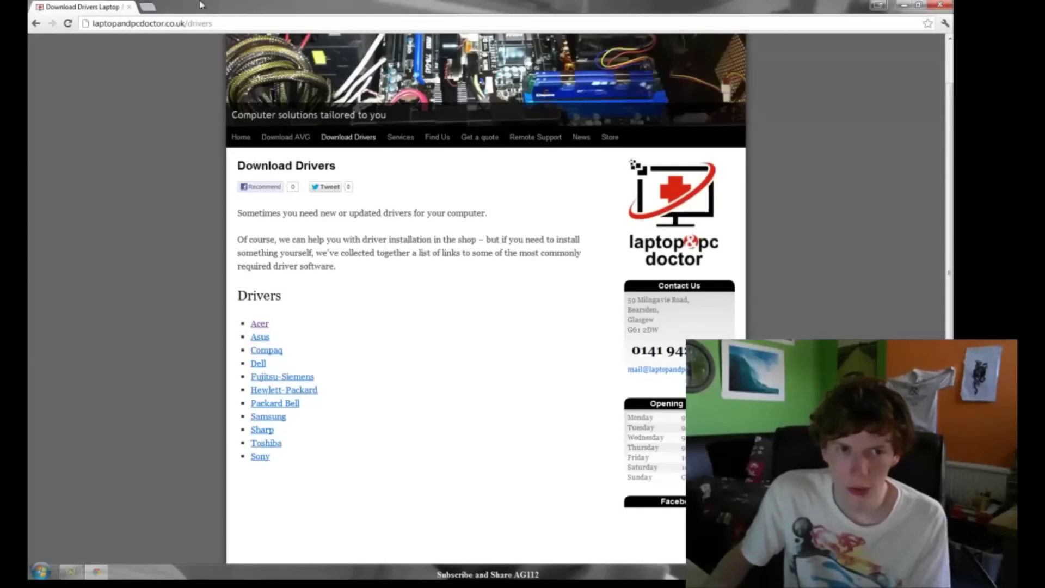
key(ctrl+t)
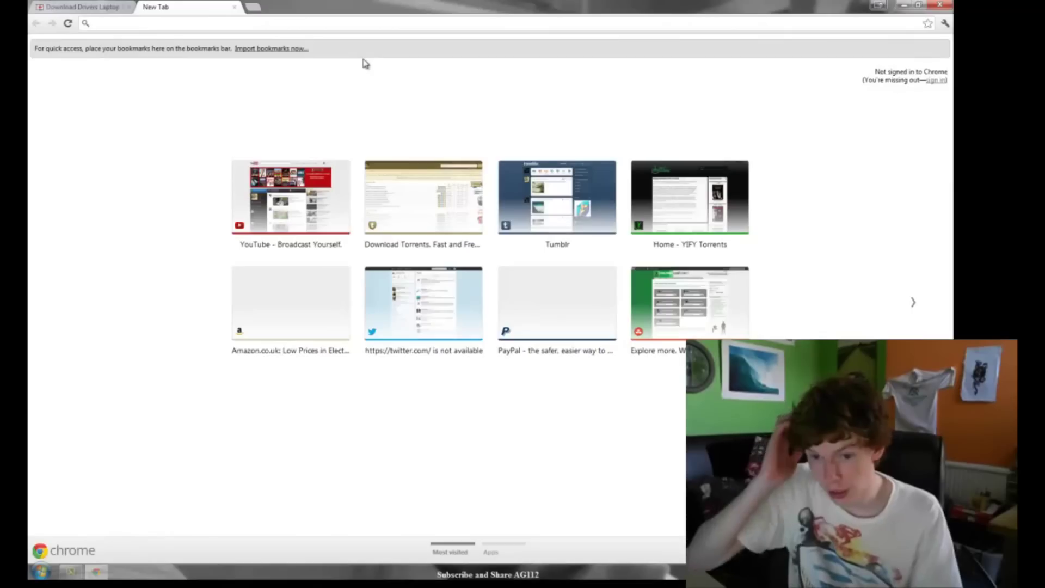
text(nividia)
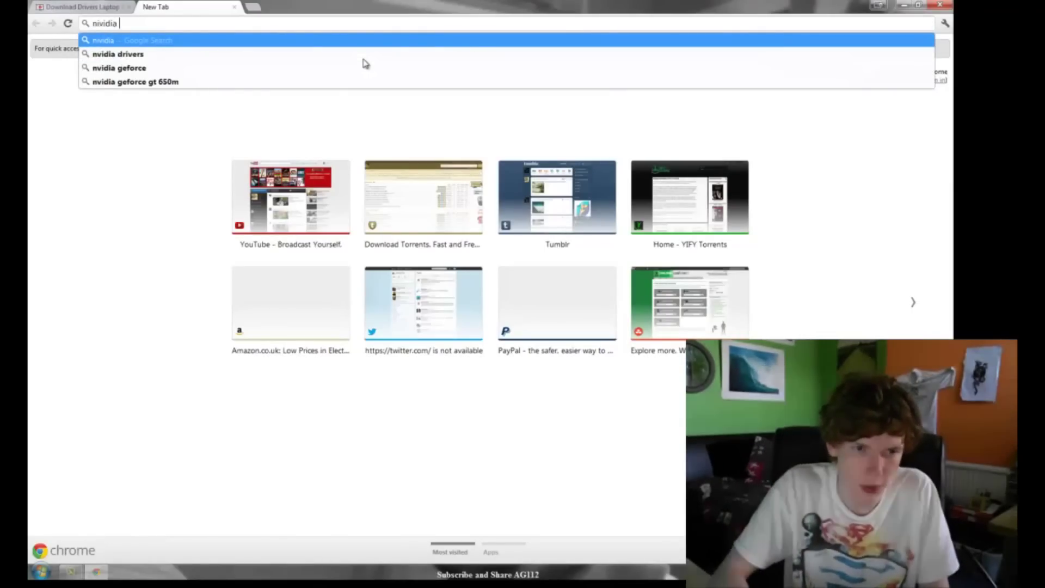
key(Return)
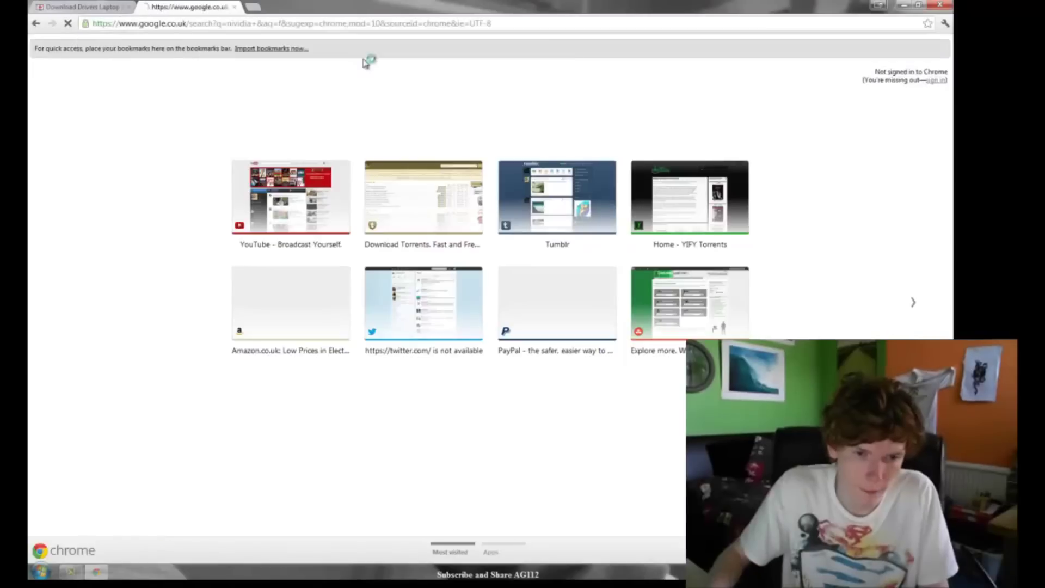
click(181, 220)
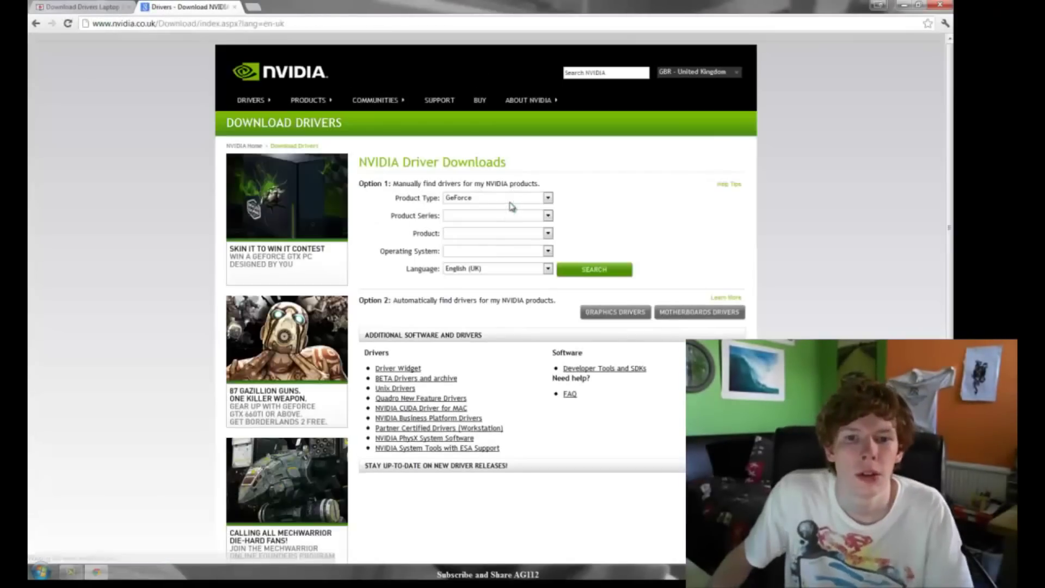
click(548, 198)
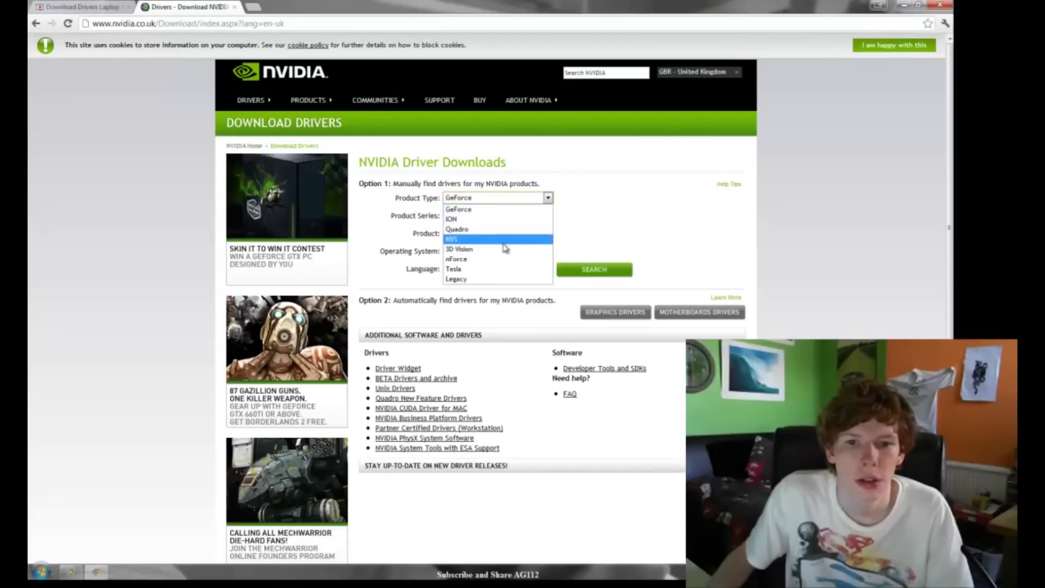
click(548, 210)
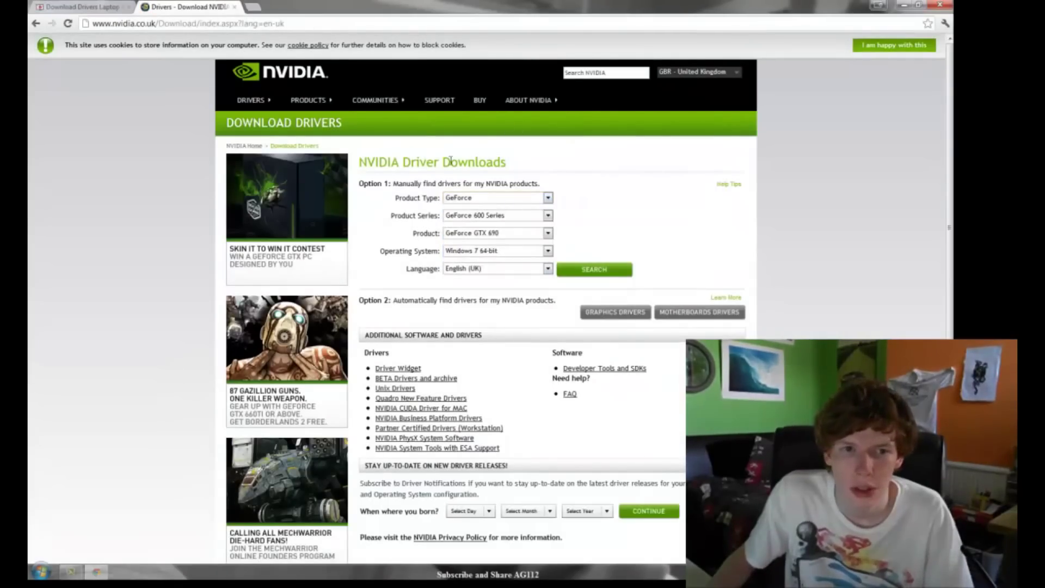
click(234, 7)
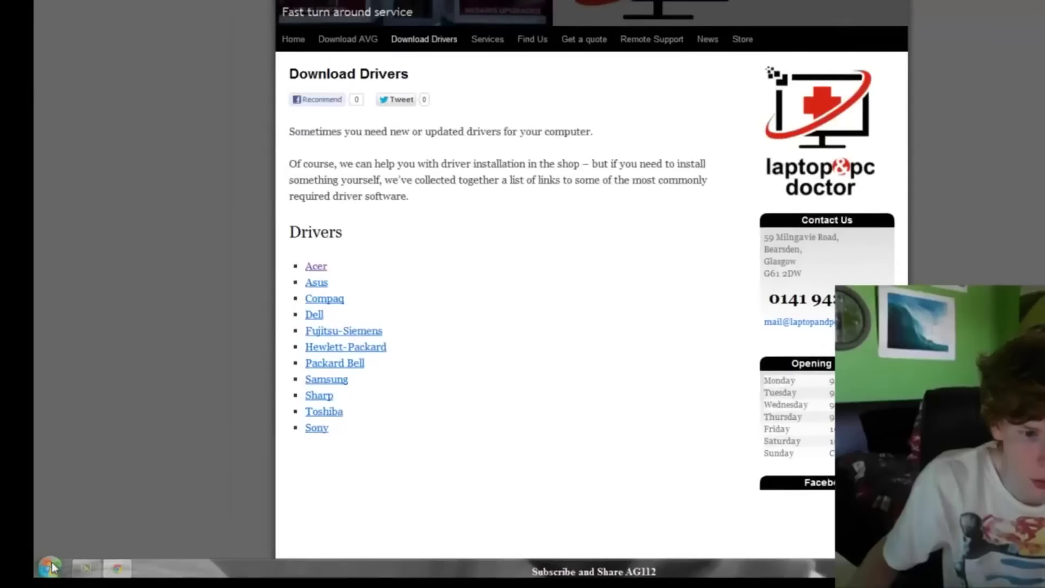
Run Check for updates in Windows Update via Start and Control Panel.
click(41, 572)
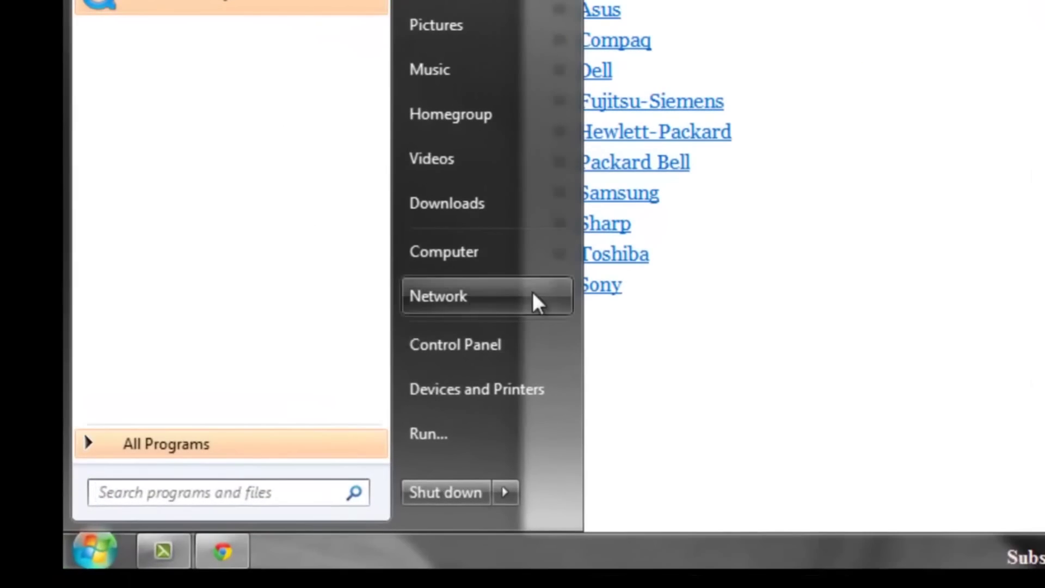
click(520, 344)
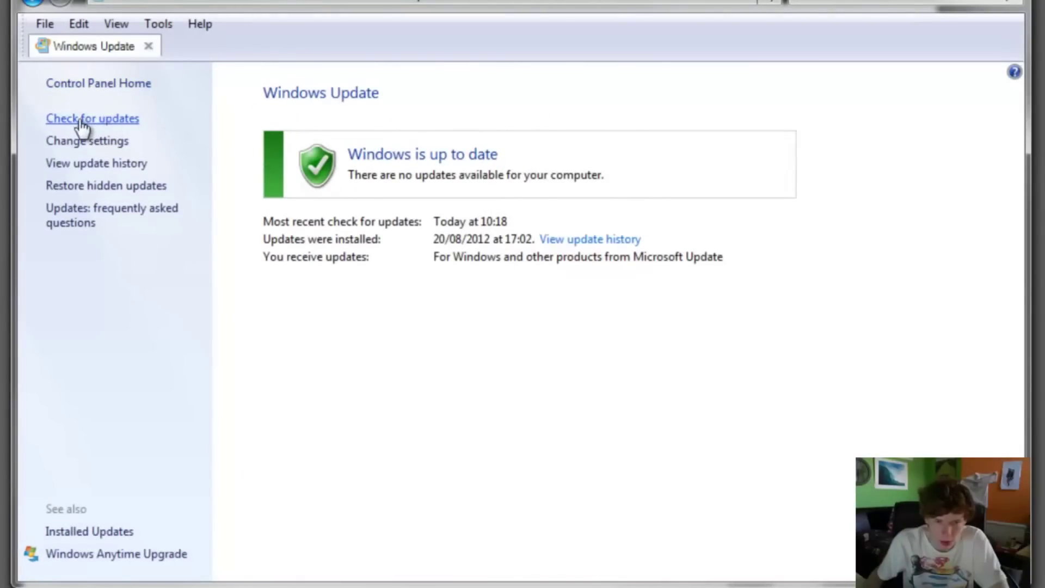
click(114, 120)
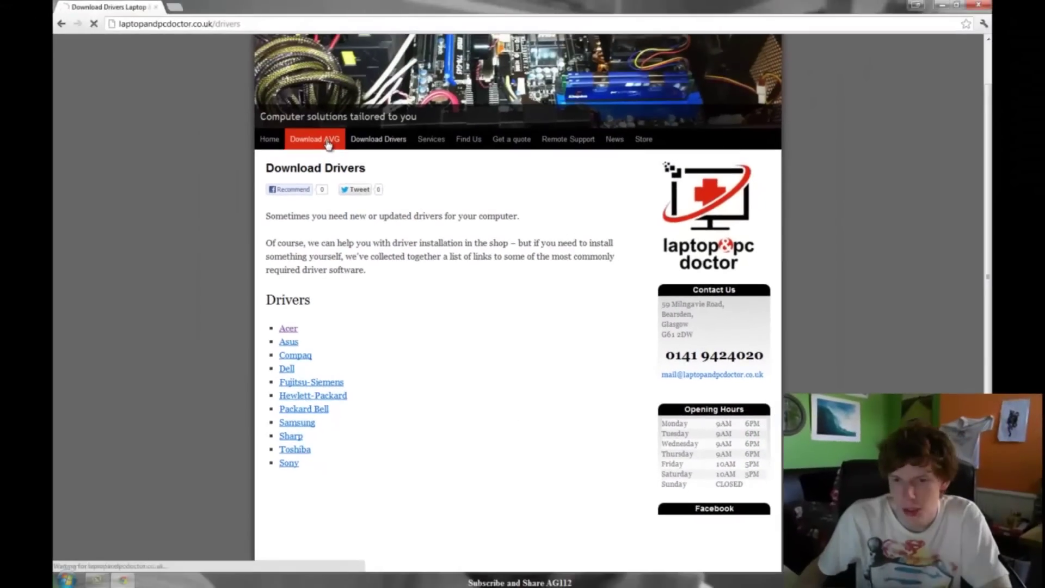
Follow the Download AVG page's link to avg.com, browse the products, then close that tab.
click(327, 141)
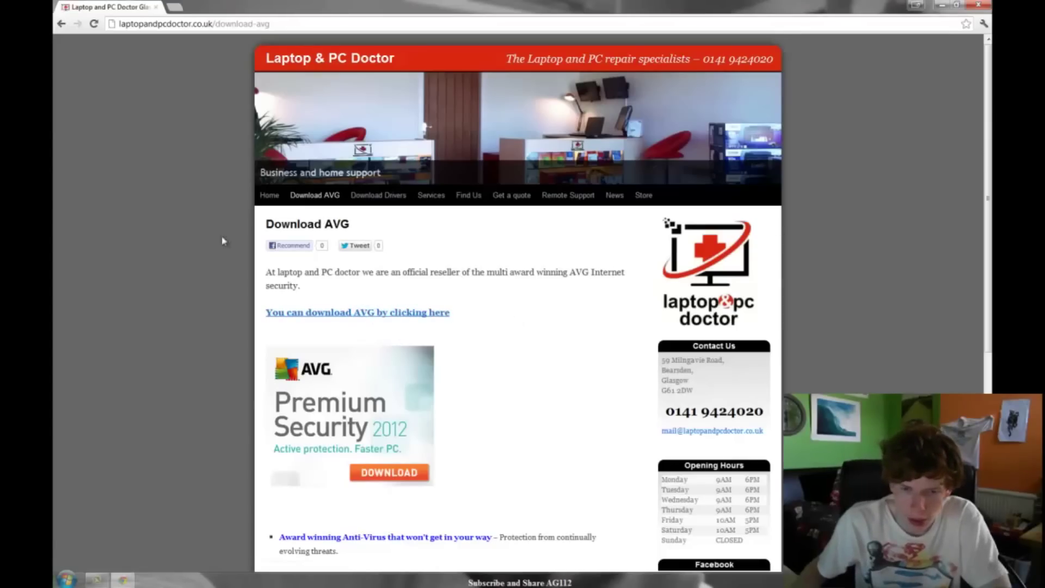
click(408, 314)
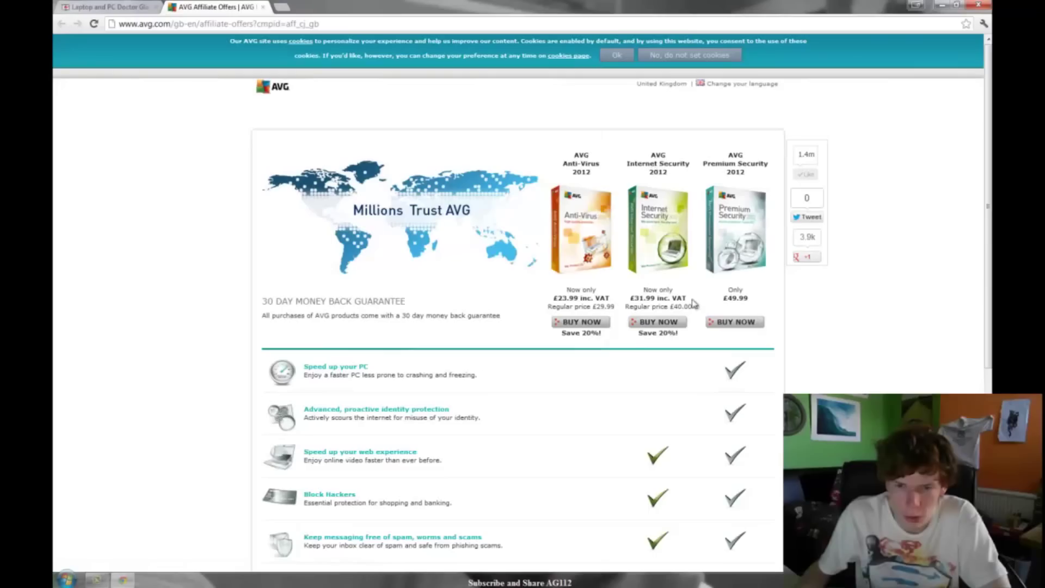
scroll(670, 273, down, 6)
scroll(670, 273, up, 6)
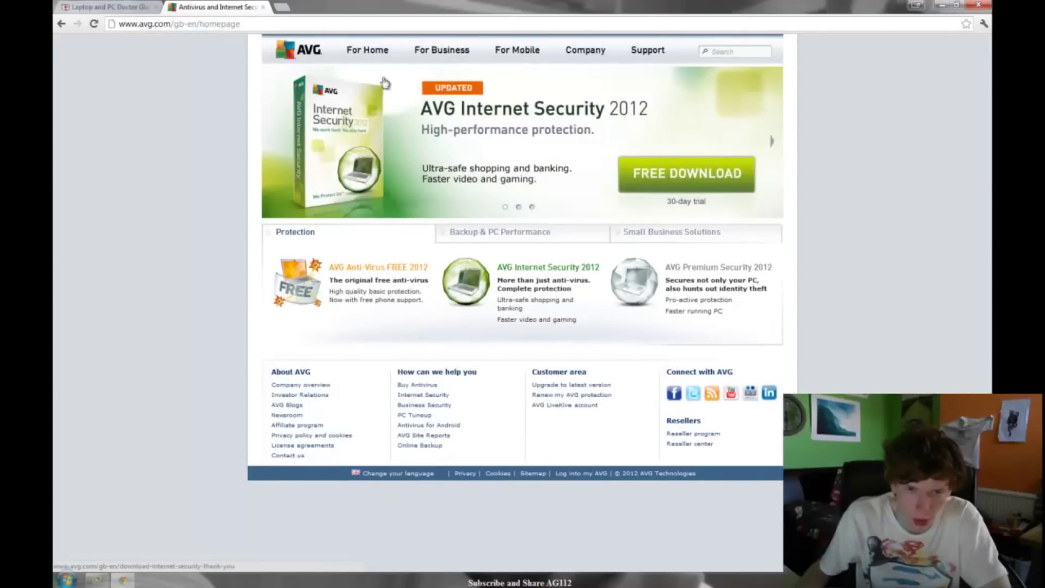
mouse_move(374, 61)
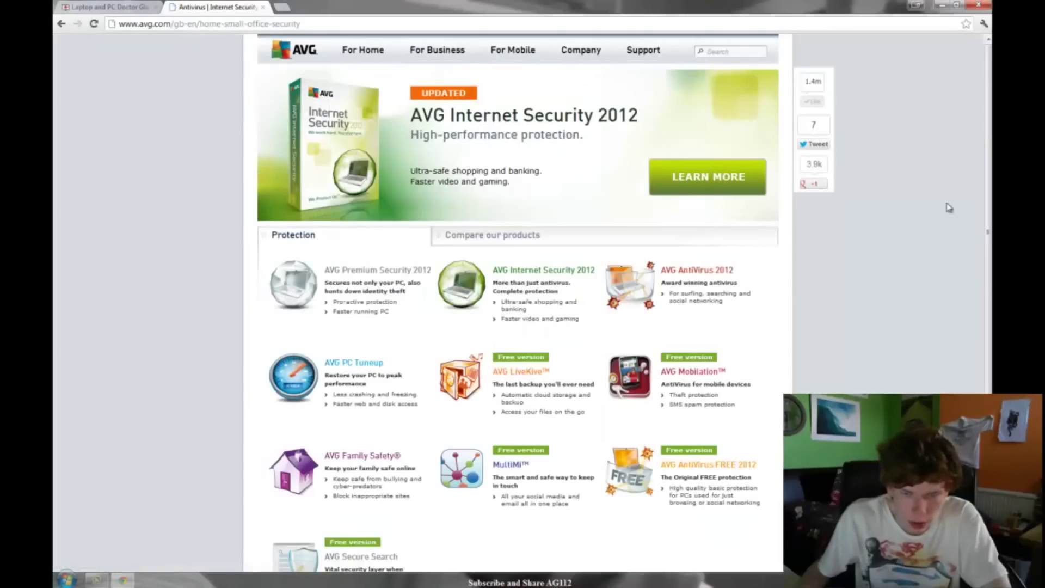
scroll(512, 335, down, 2)
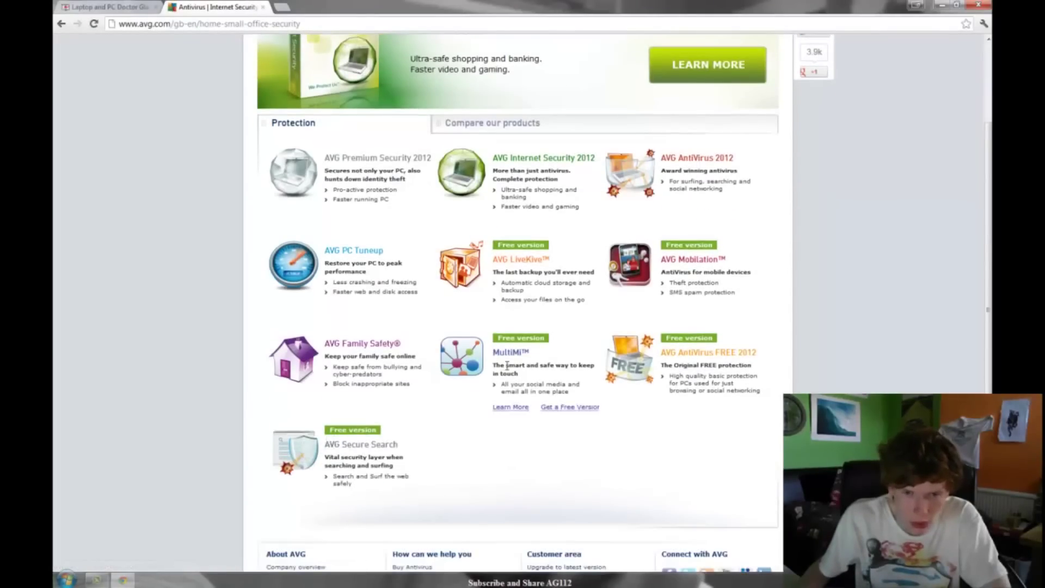
scroll(495, 82, up, 2)
click(263, 7)
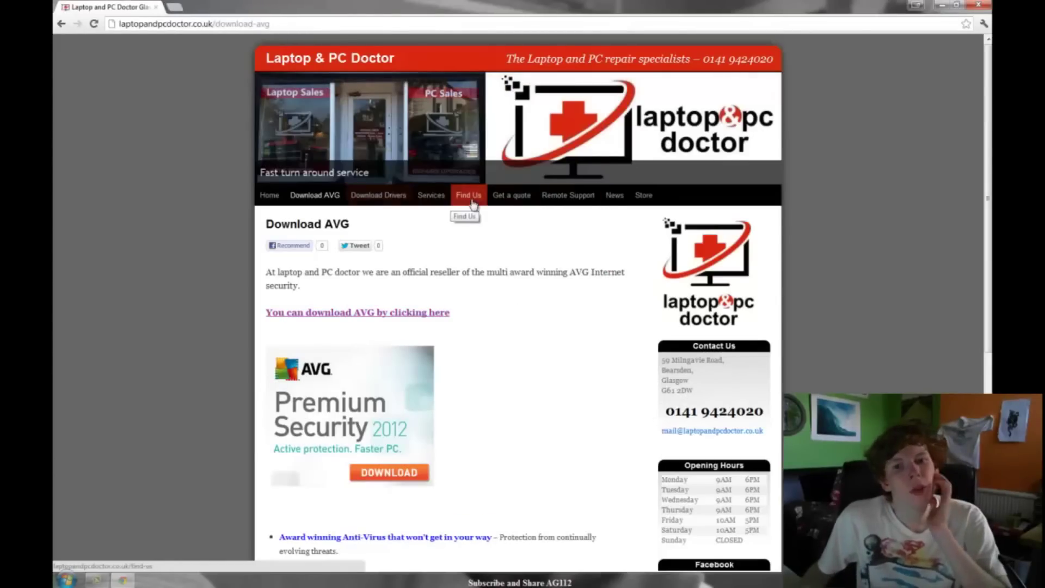
Return to the 'PC & Laptop Repair Glasgow' home page and highlight the shop's Contact Us address.
mouse_move(433, 201)
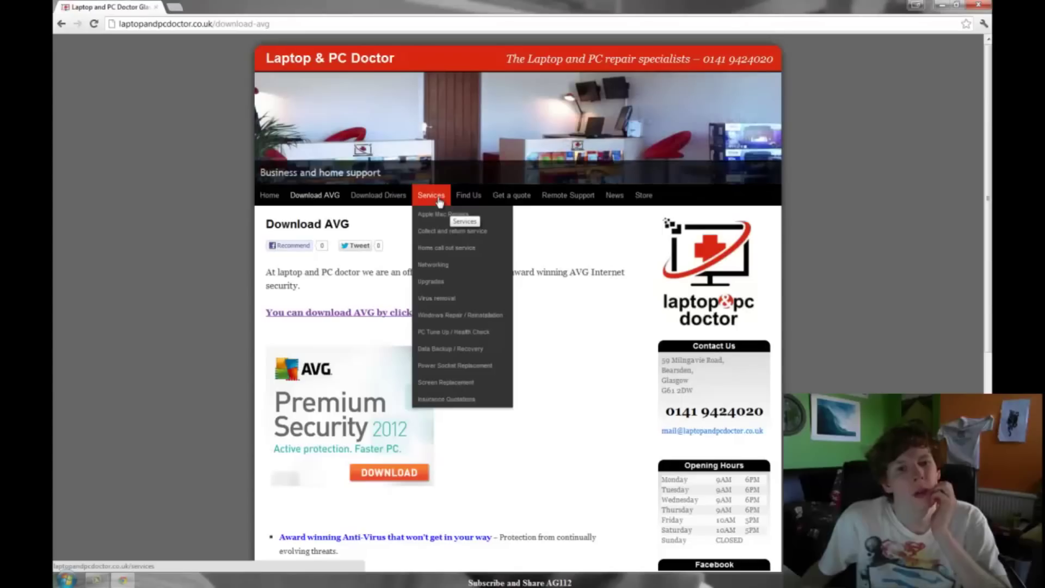
click(262, 198)
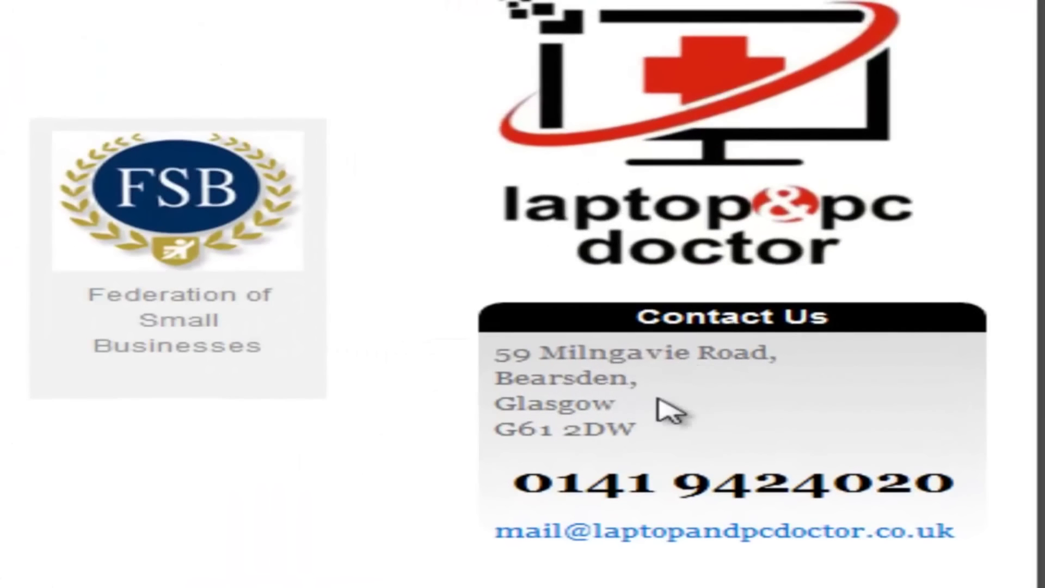
drag(634, 426, 487, 347)
scroll(346, 508, up, 3)
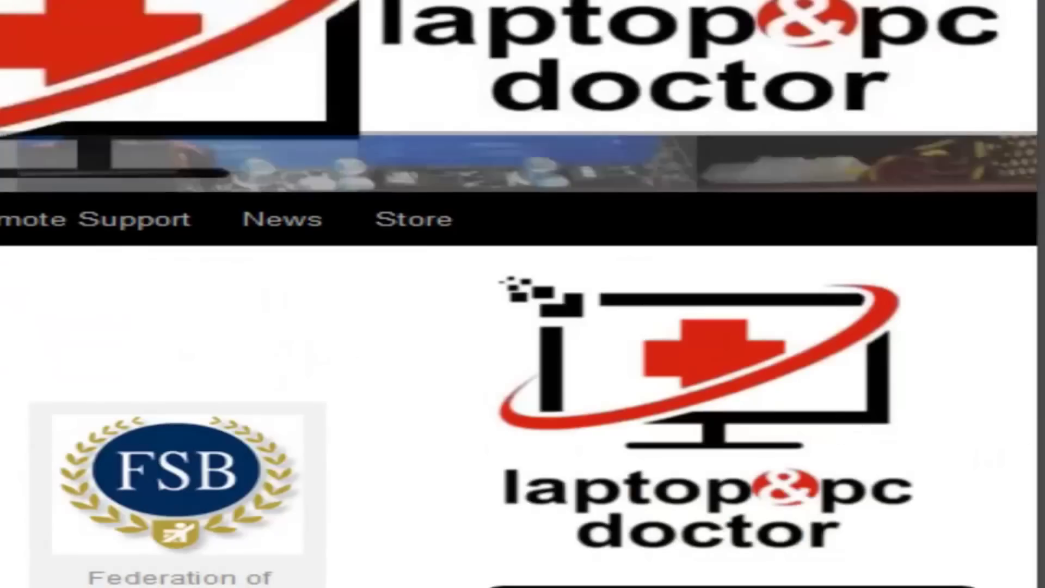